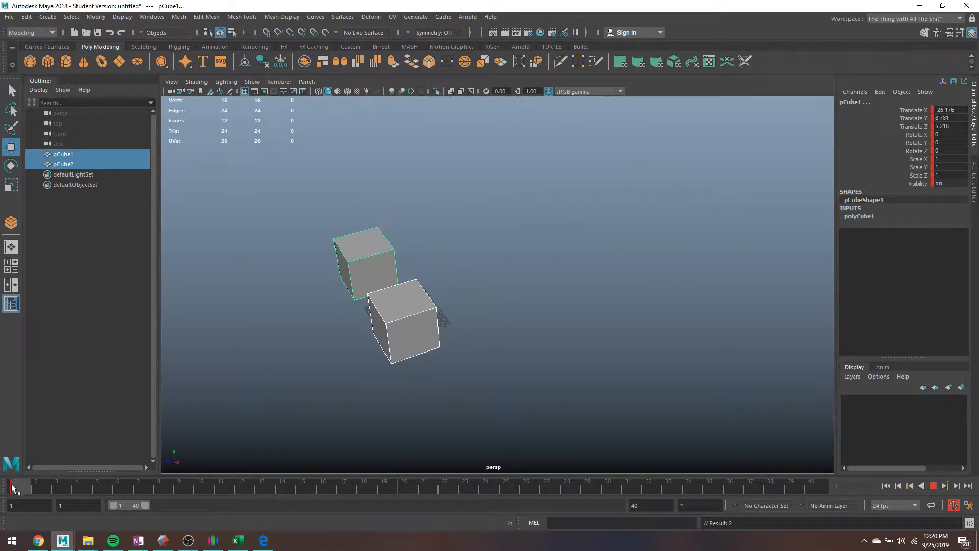
Play the animation of both cubes, copy their keys at frame 1 and paste them at frame 40.
left_click_drag(12, 486, 13, 486)
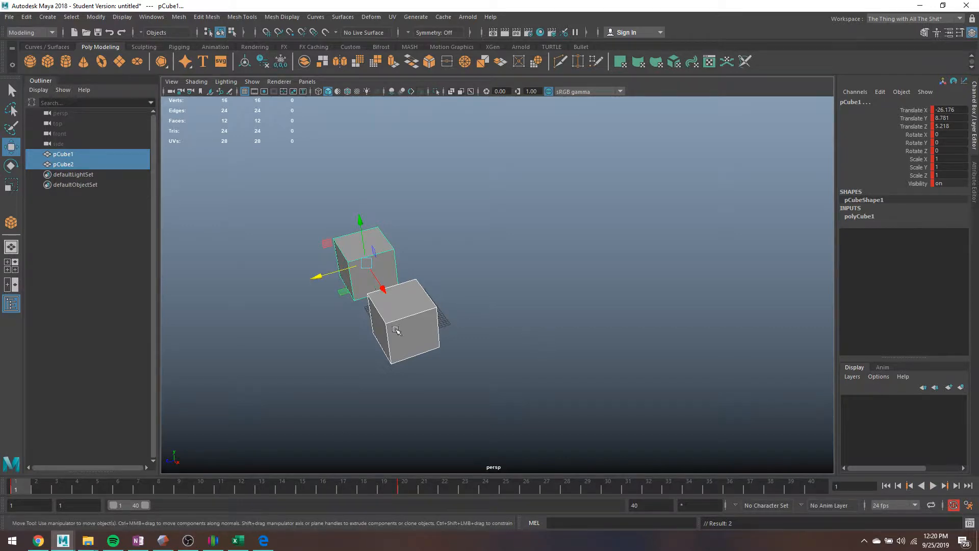
key("alt+v")
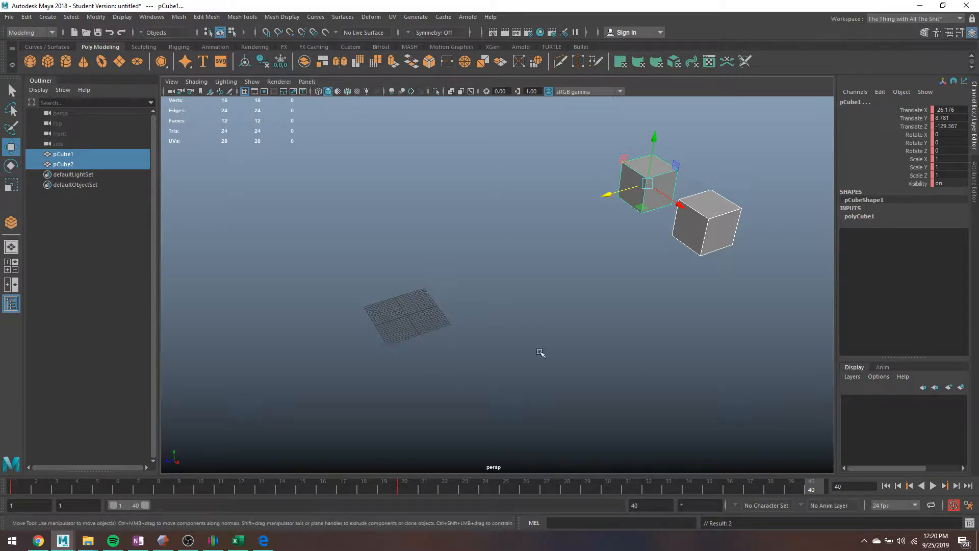
left_click(22, 482)
right_click(20, 485)
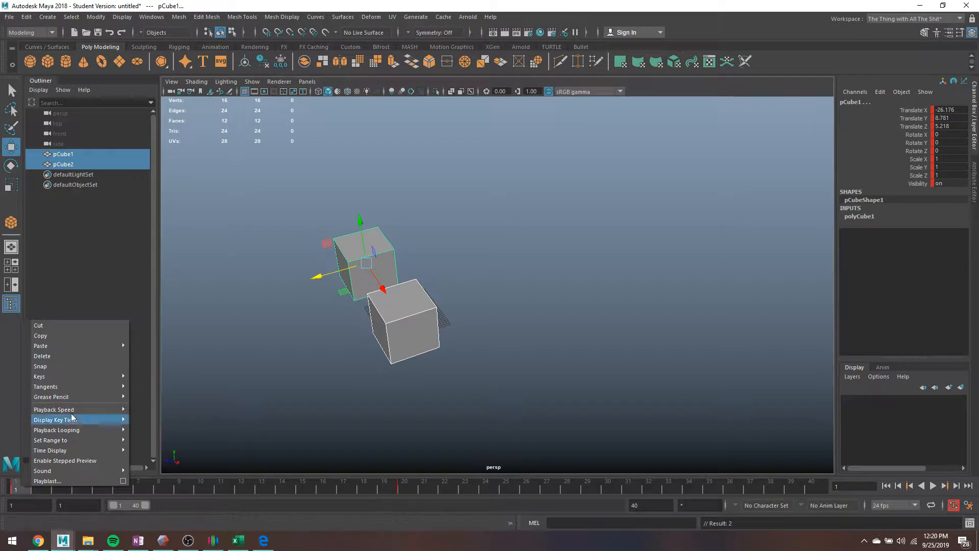
left_click(59, 335)
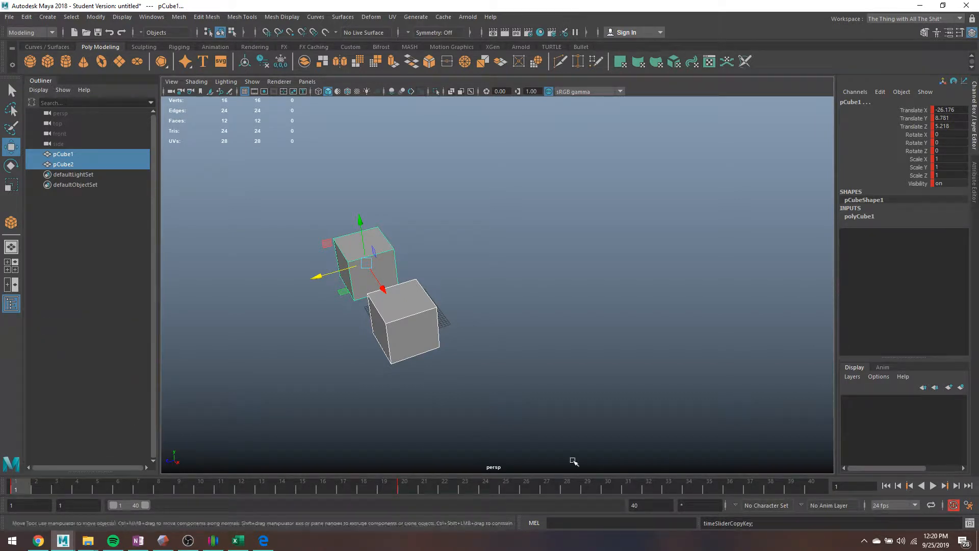
left_click(817, 484)
right_click(812, 483)
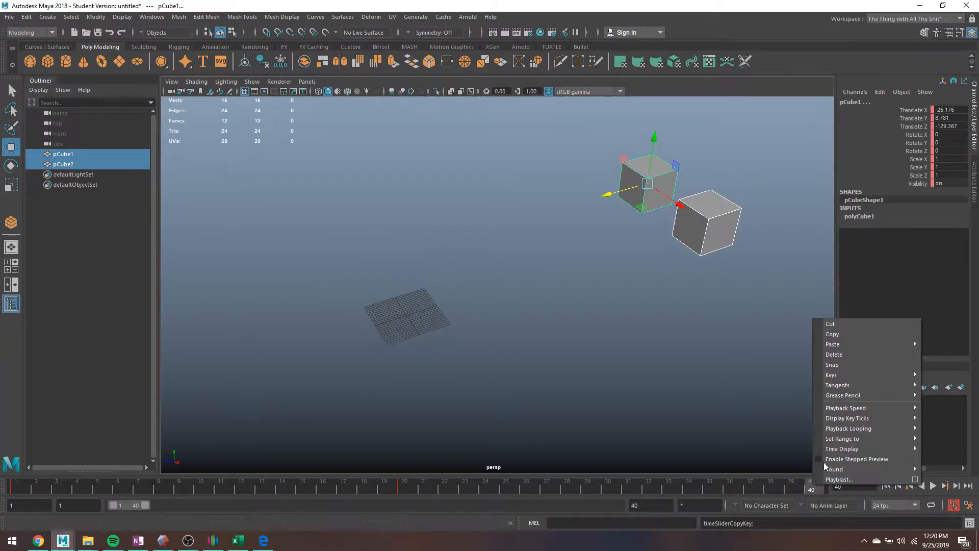
mouse_move(842, 344)
left_click(789, 351)
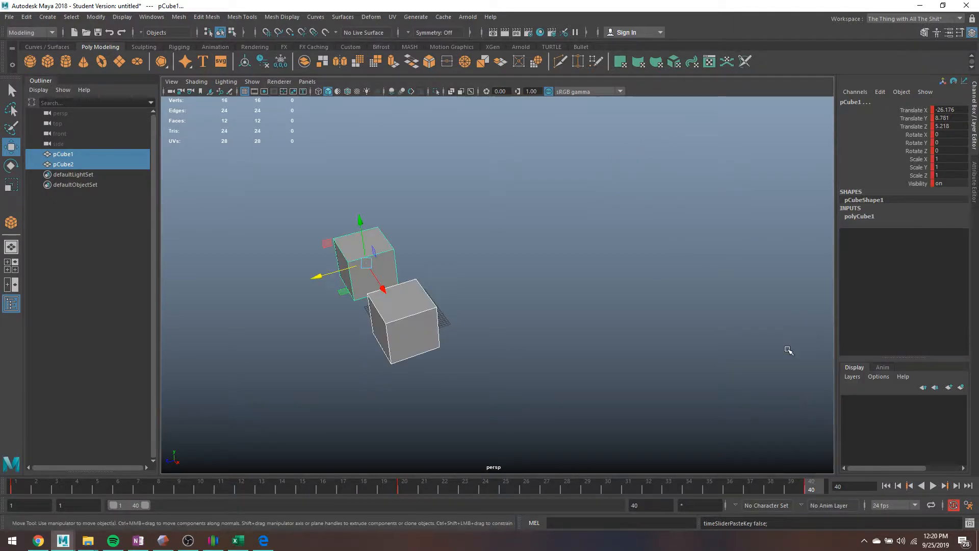
Deselect the cubes and review their looping animation by playing it and scrubbing through the timeline.
left_click(19, 491)
key("alt+v")
left_click(492, 296)
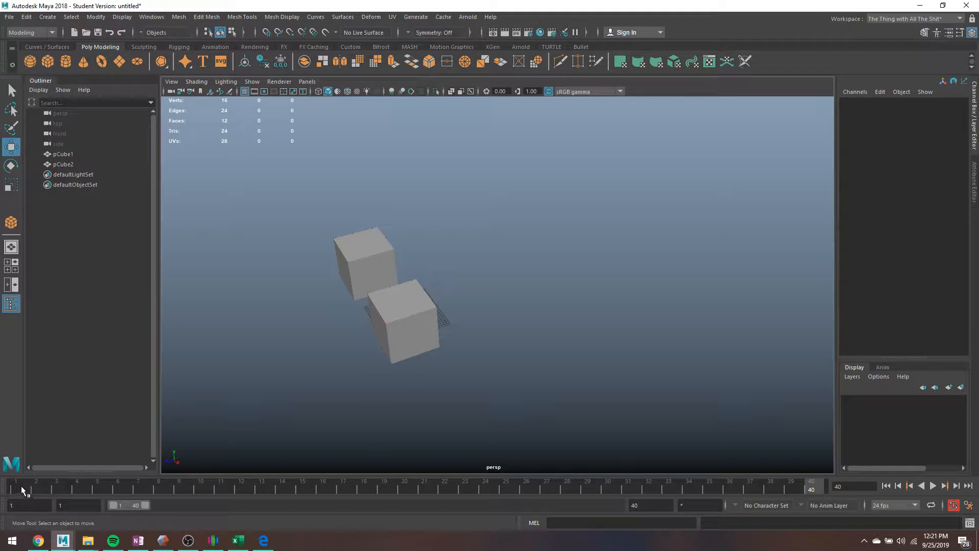
key("alt+v")
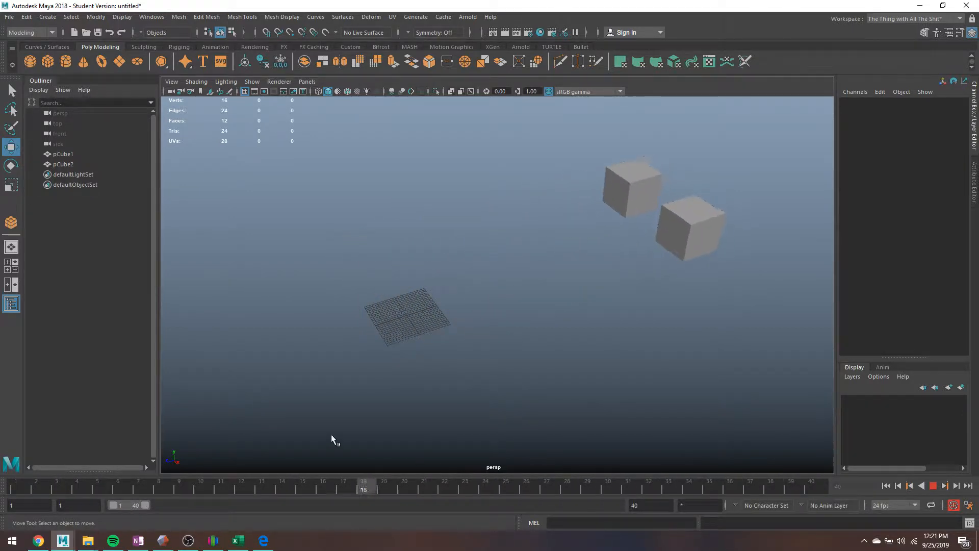
left_click_drag(173, 486, 6, 460)
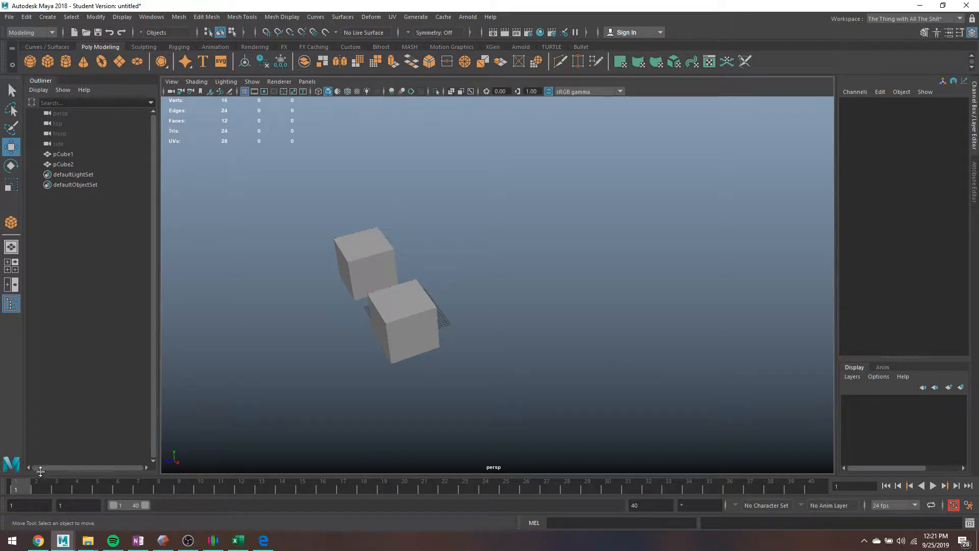
left_click_drag(36, 490, 712, 485)
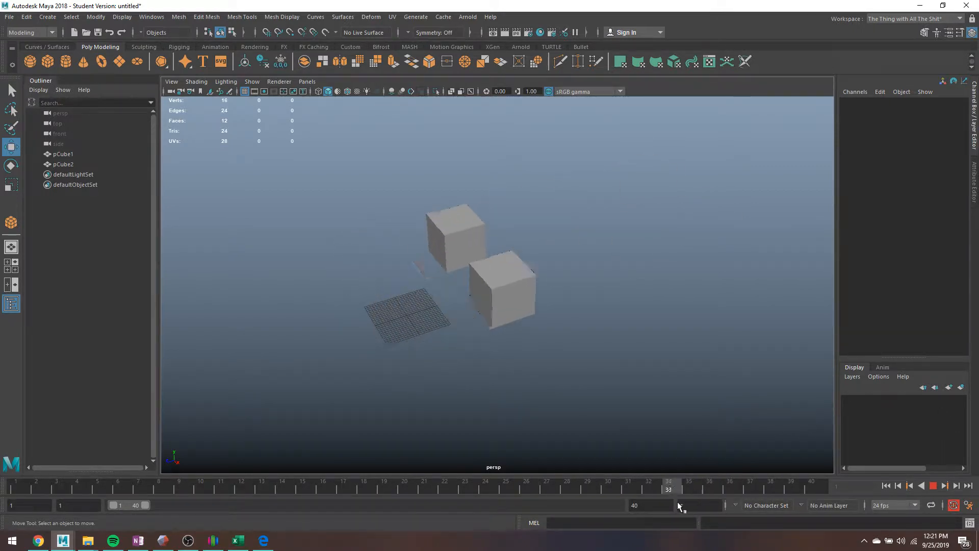
left_click_drag(677, 501, 500, 490)
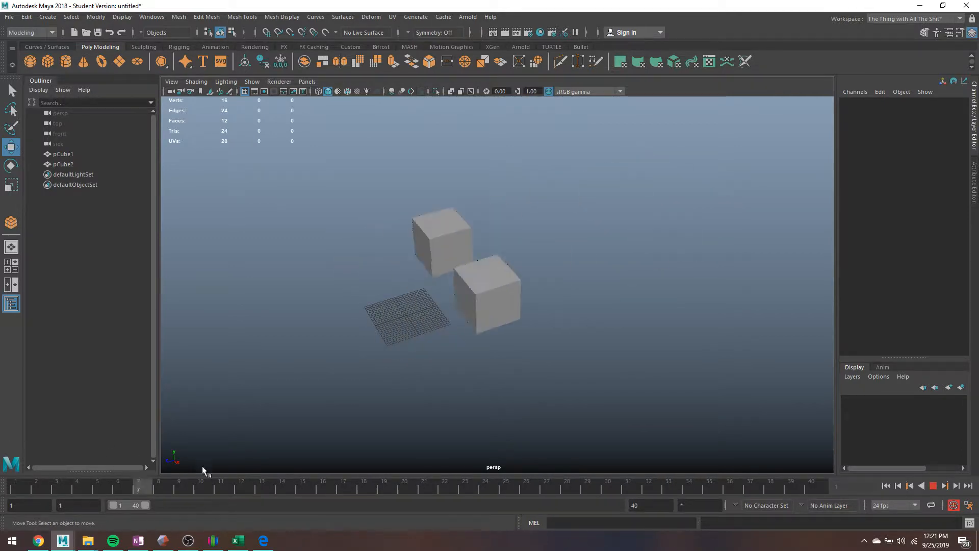
left_click_drag(249, 485, 360, 522)
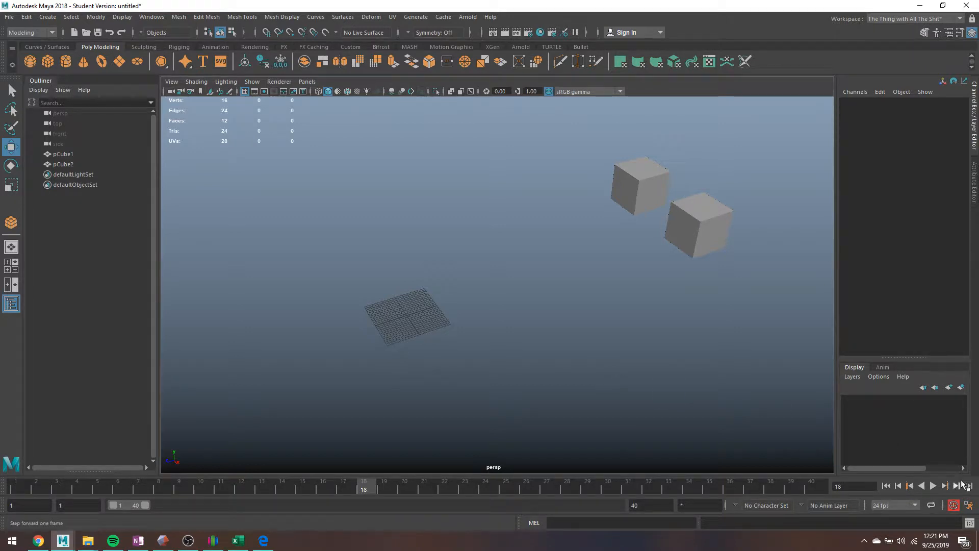
left_click(933, 485)
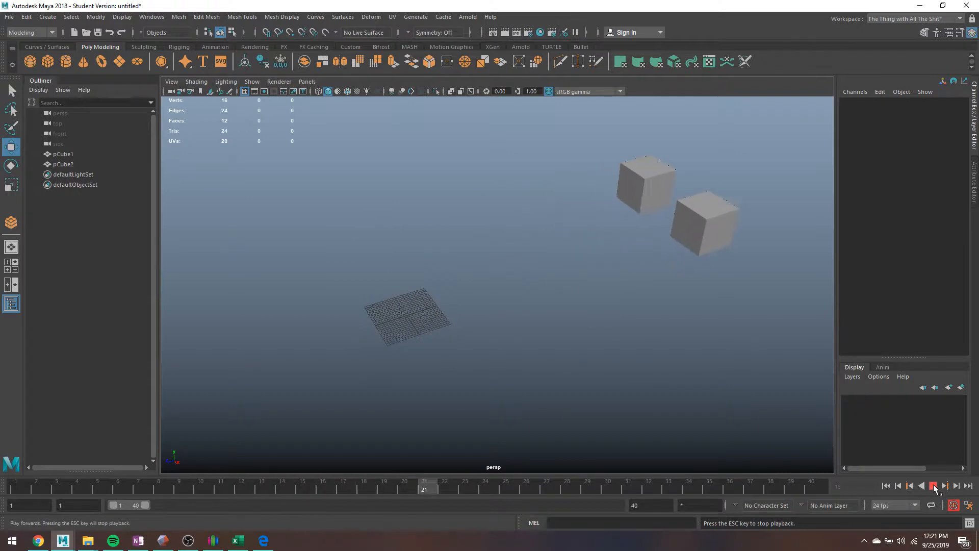
left_click(933, 485)
Set the playback speed to Real-time.
right_click(764, 482)
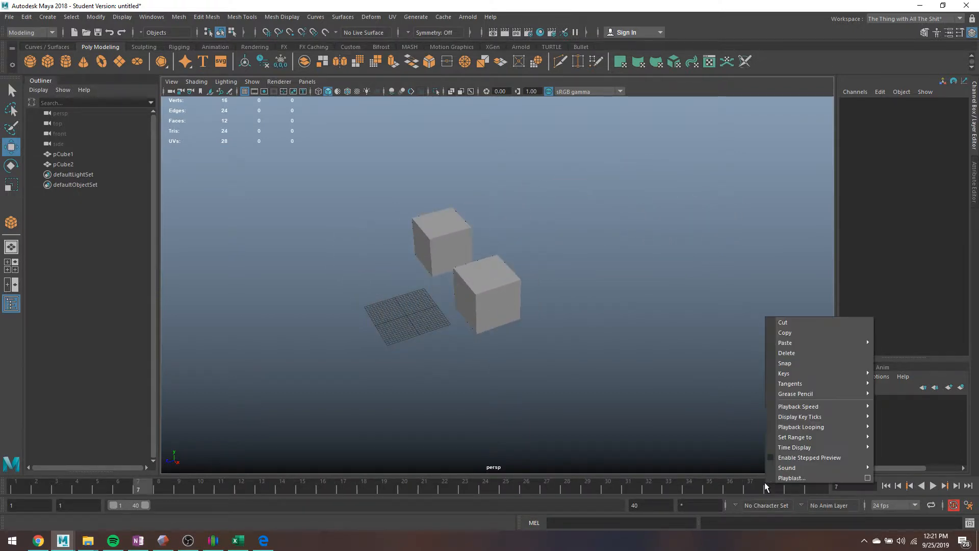
mouse_move(842, 406)
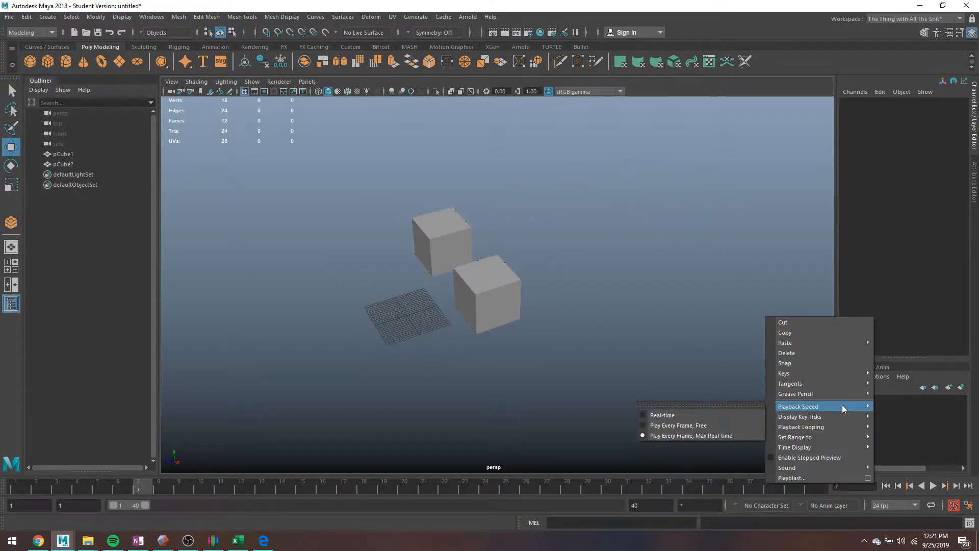
left_click(715, 415)
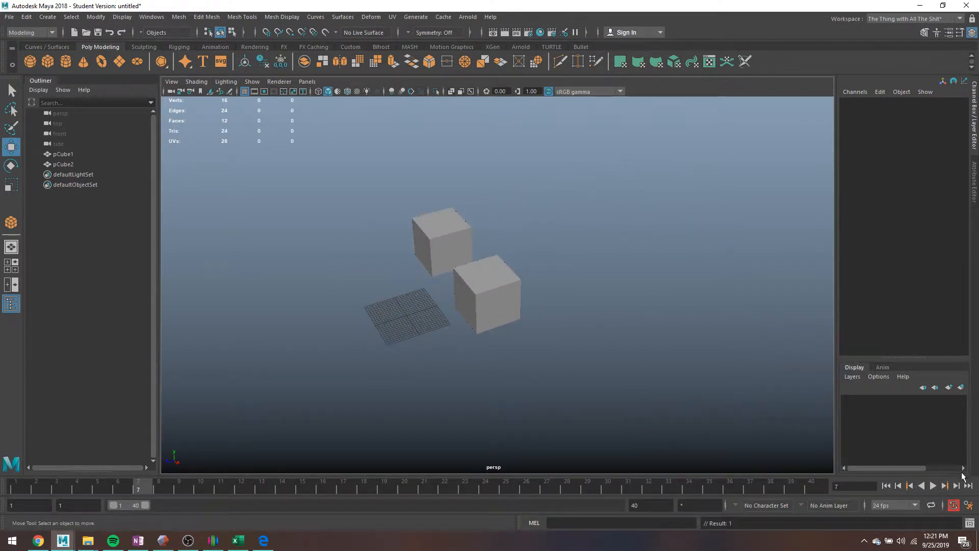
Set the playback speed to Play Every Frame, Free and preview the animation.
right_click(724, 485)
mouse_move(786, 405)
left_click(893, 426)
left_click(936, 487)
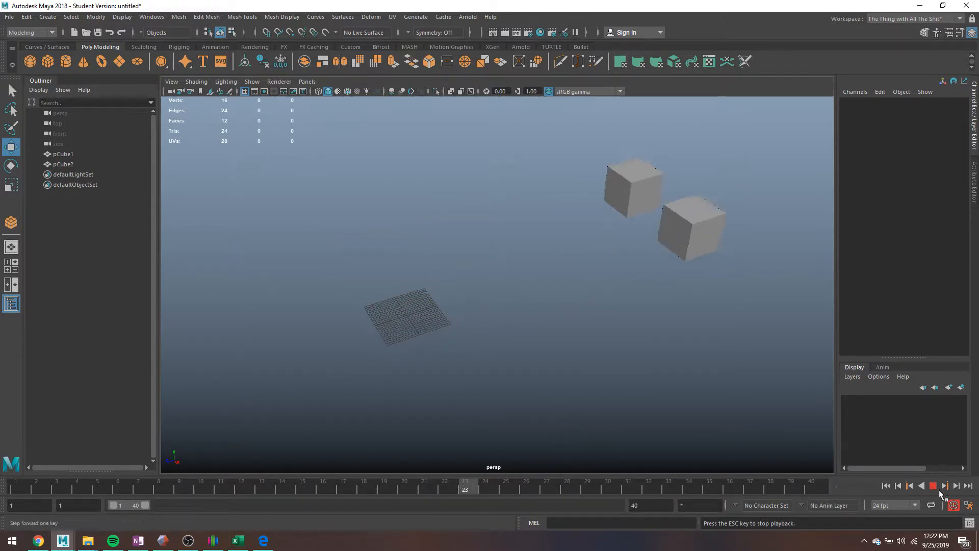
key("Escape")
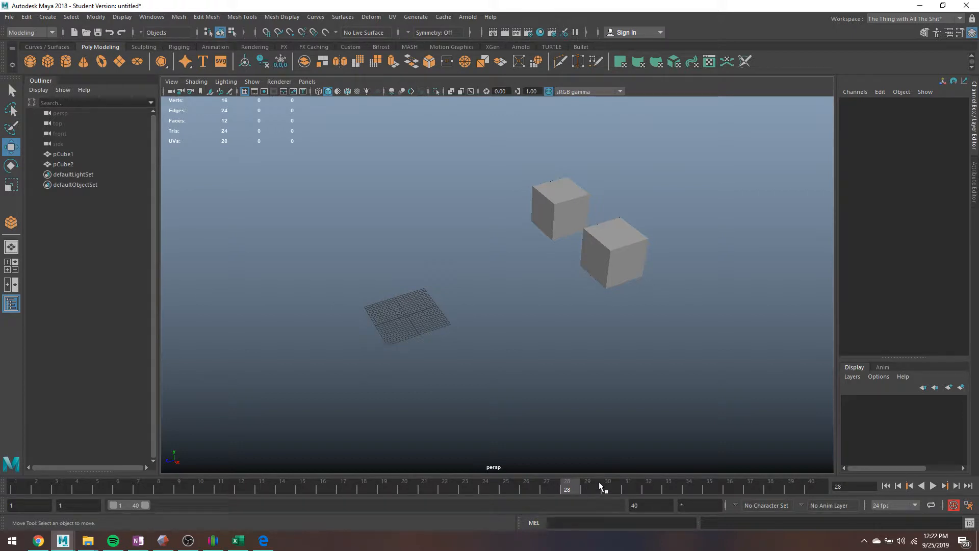
Switch the playback speed back to Real-time and play the animation to check its timing.
right_click(534, 483)
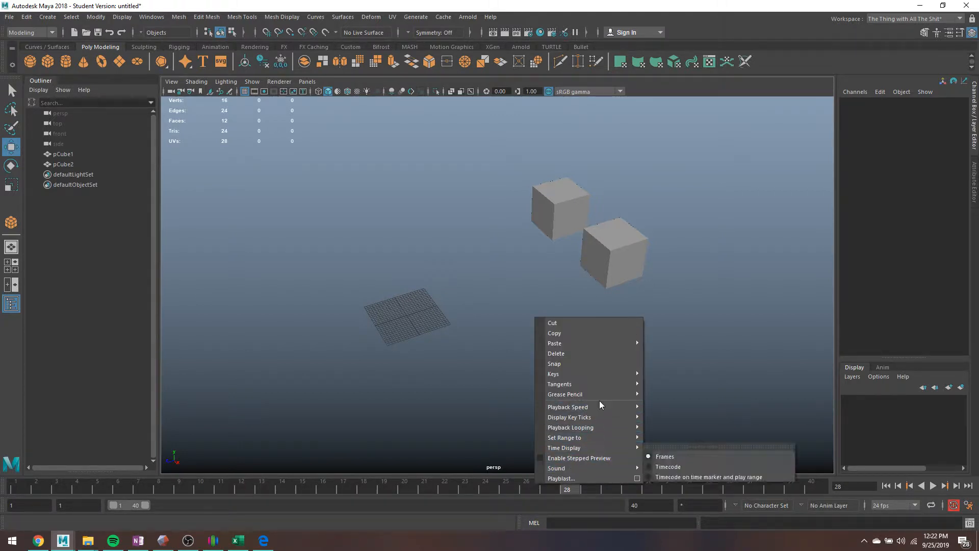
mouse_move(607, 408)
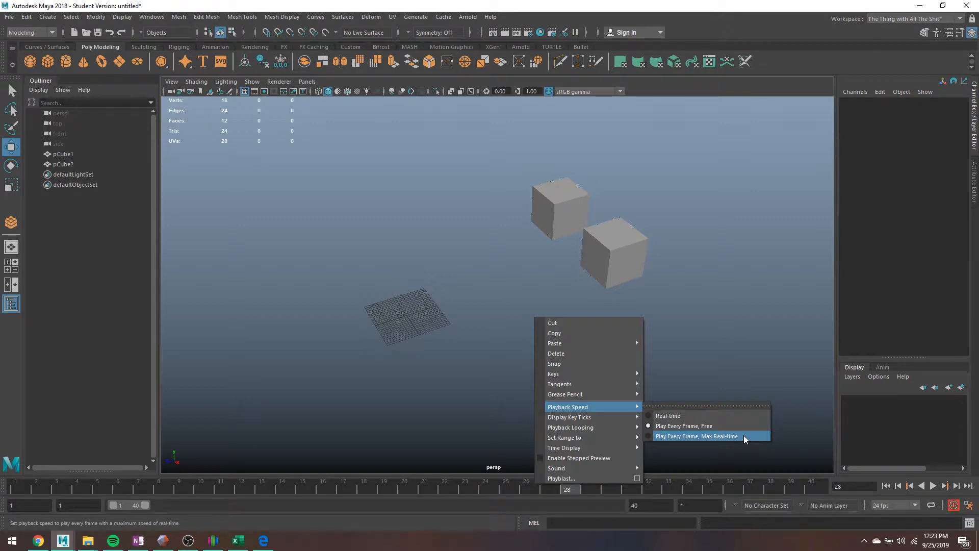
left_click(675, 417)
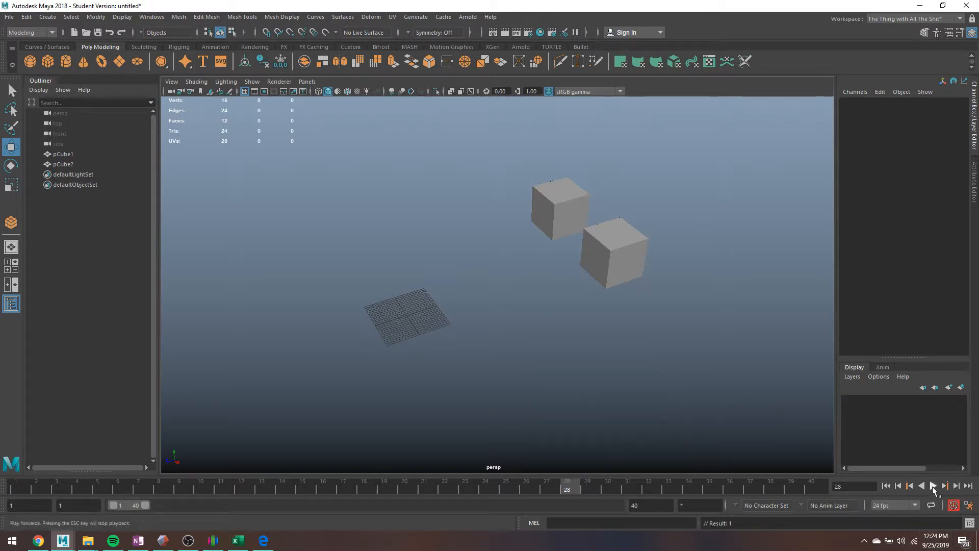
left_click(932, 485)
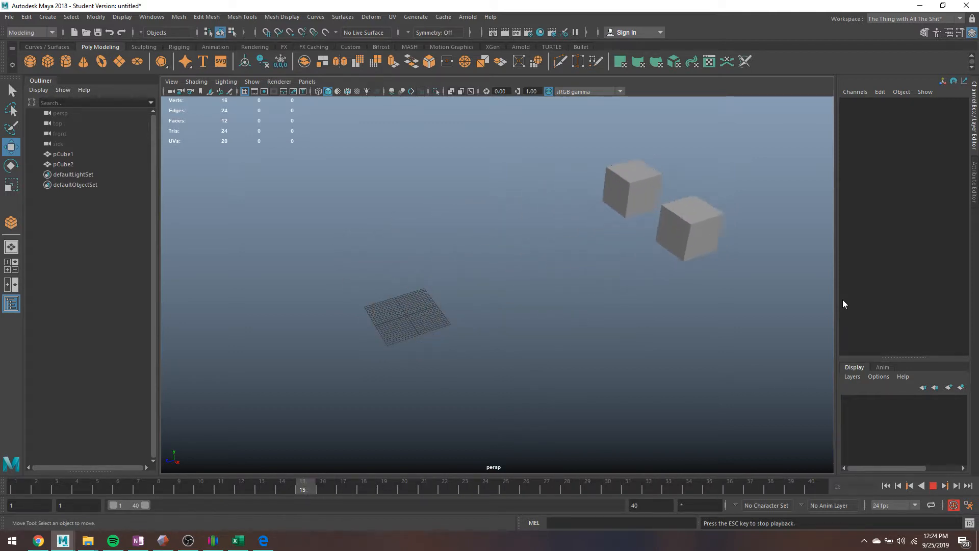
left_click(933, 487)
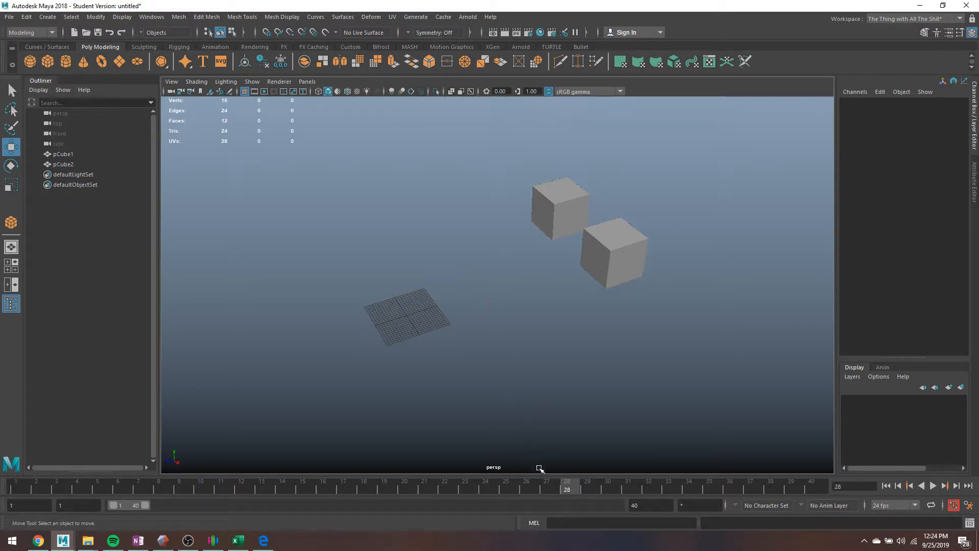
Open the Playblast options, look at the display size choices and bring up the Render Settings.
right_click(518, 487)
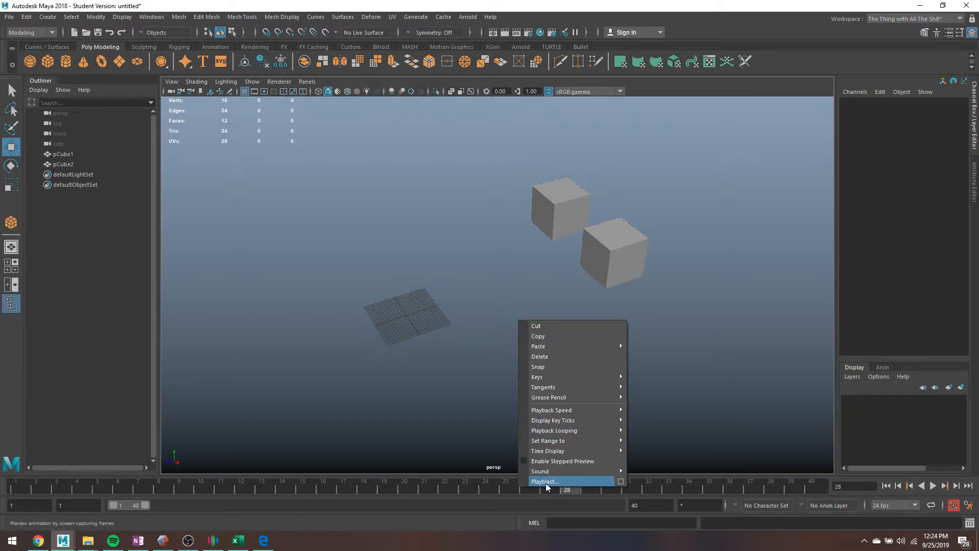
left_click(621, 481)
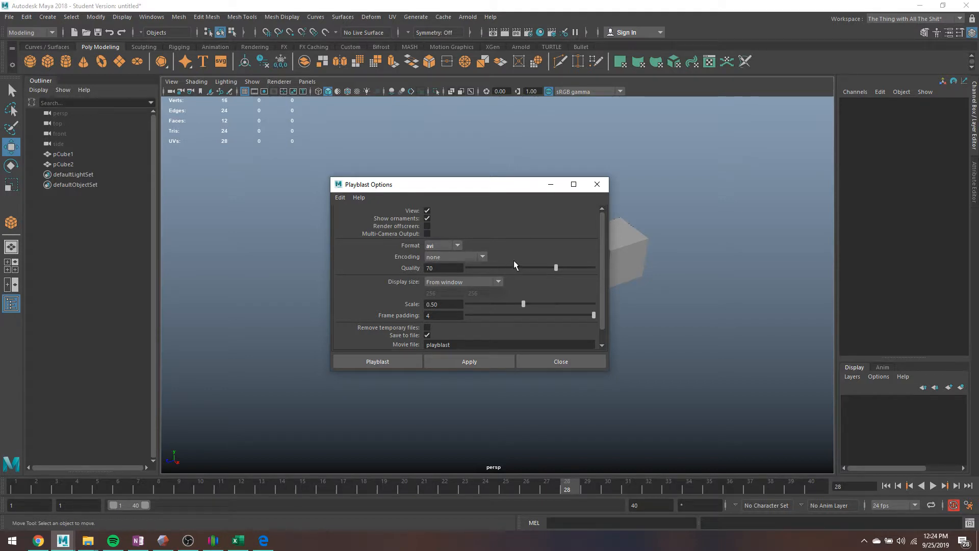
left_click(463, 284)
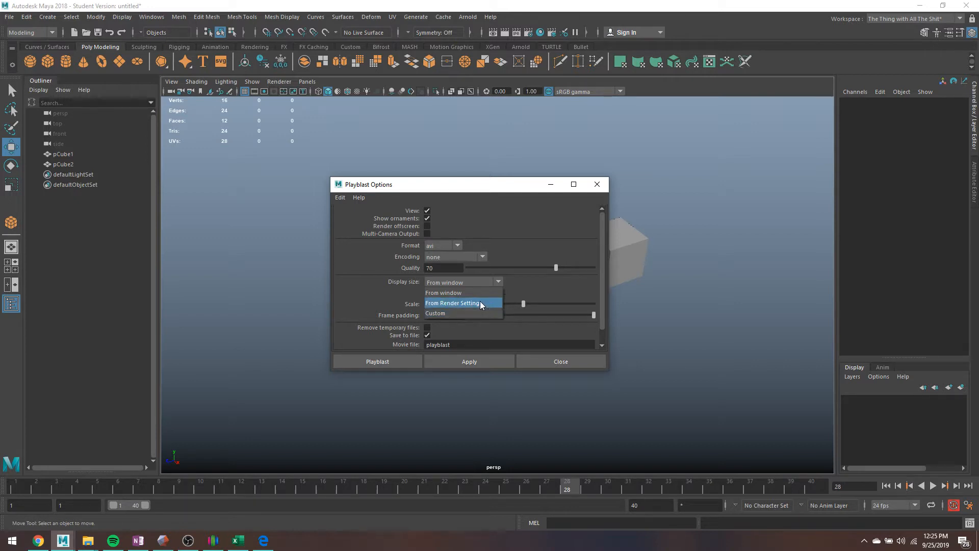
left_click(528, 33)
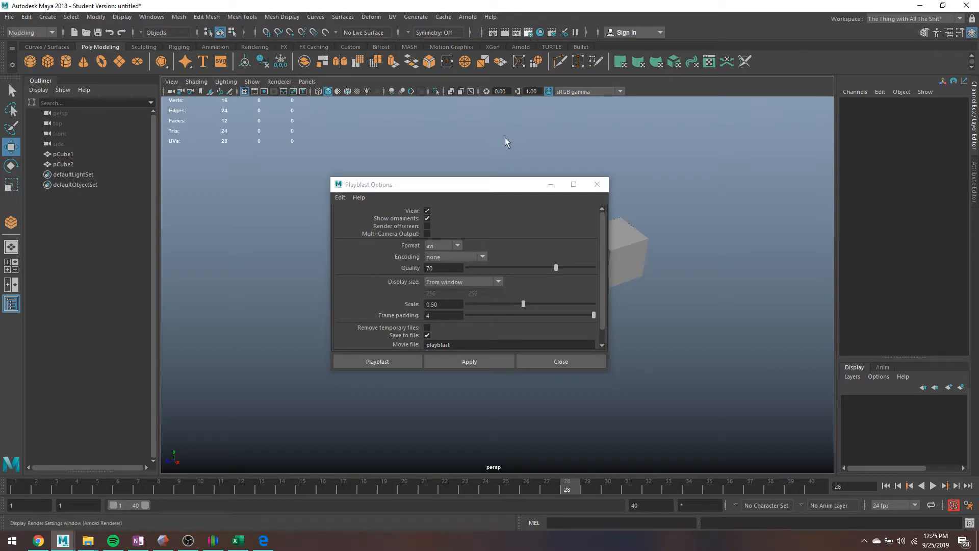
Examine the Image Size section of the Render Settings and the display size choices for the playblast.
left_click(447, 281)
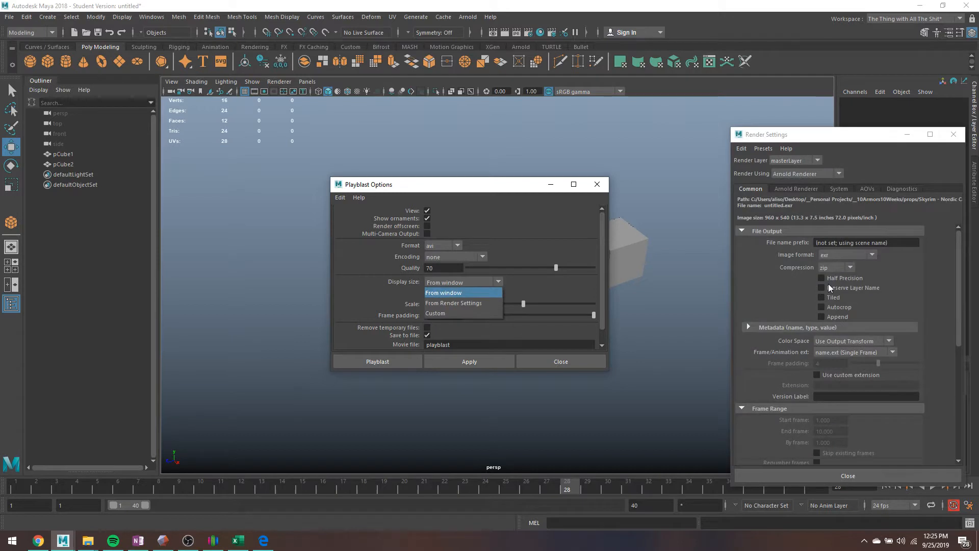
scroll(953, 284, "down", 5)
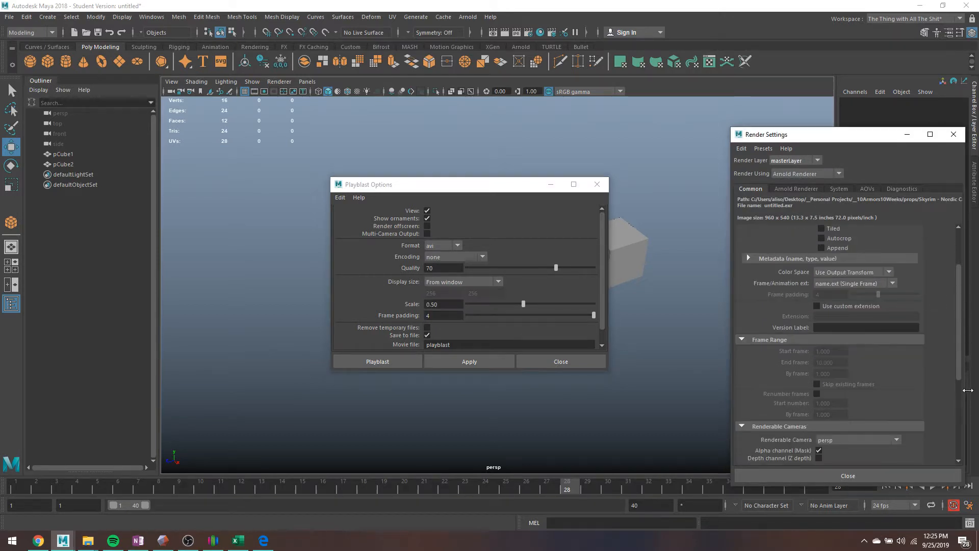
scroll(958, 414, "down", 4)
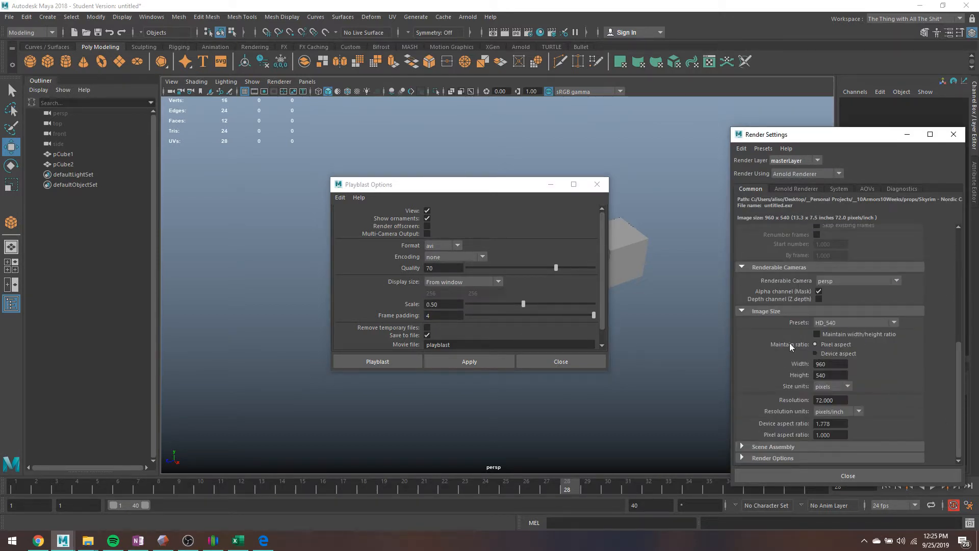
left_click(476, 281)
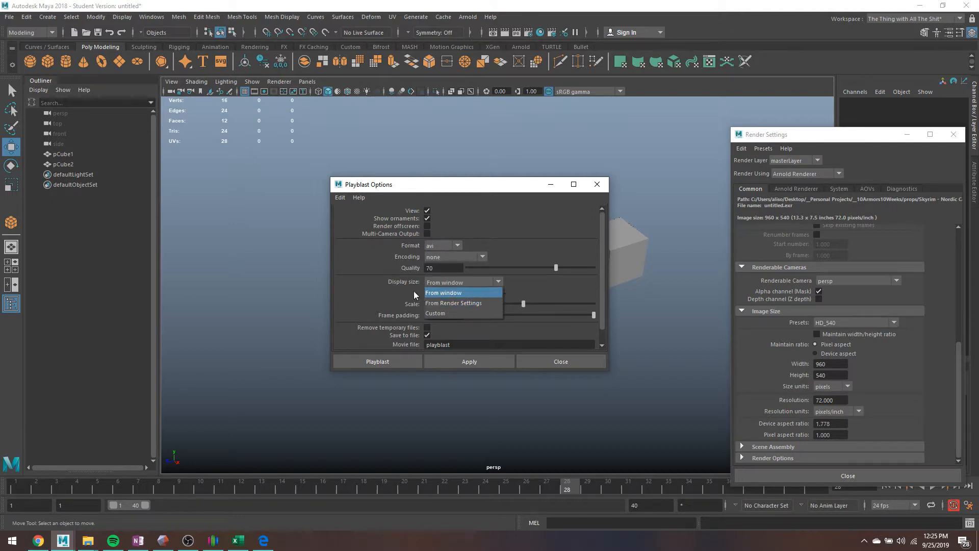
left_click(374, 289)
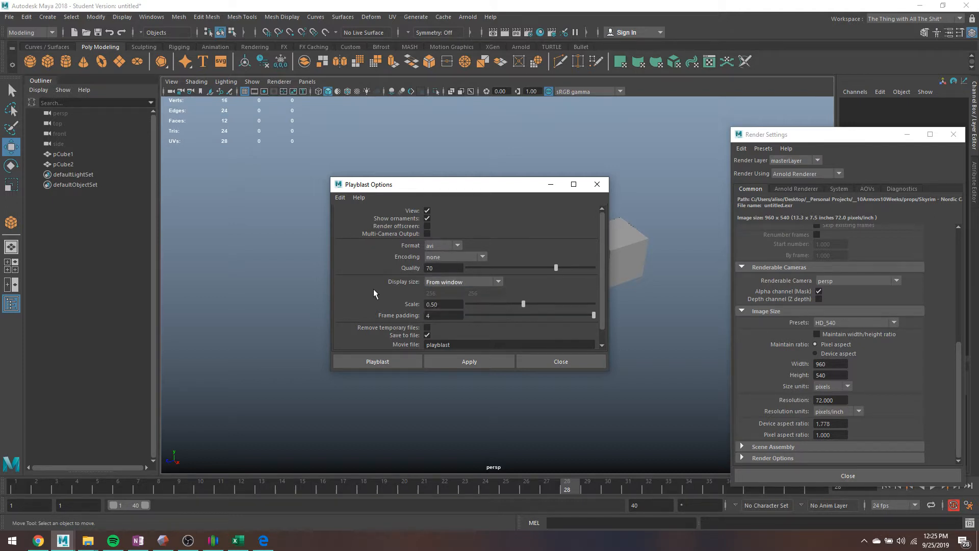
Review the scale and movie file options, then playblast the cube animation to the avi file playblast.
left_click(443, 304)
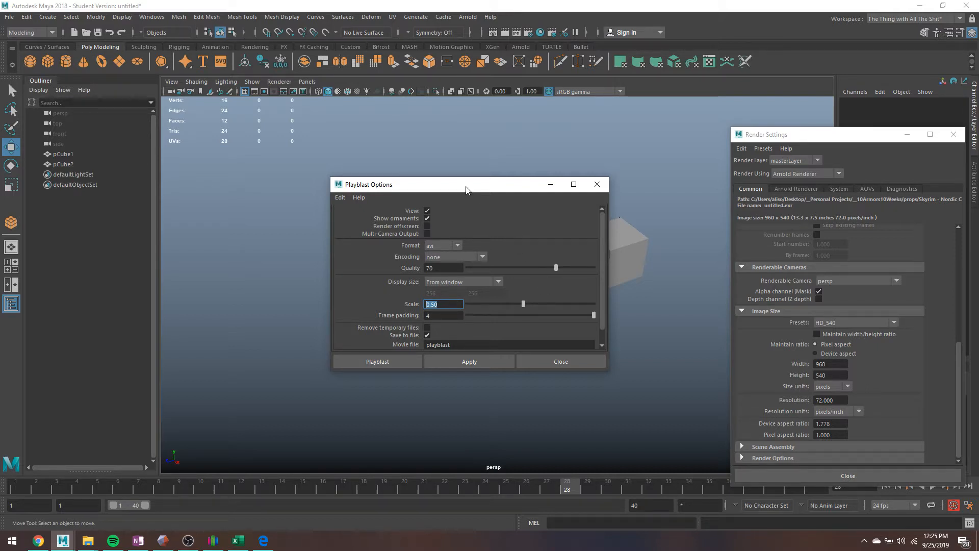
scroll(408, 289, "down", 1)
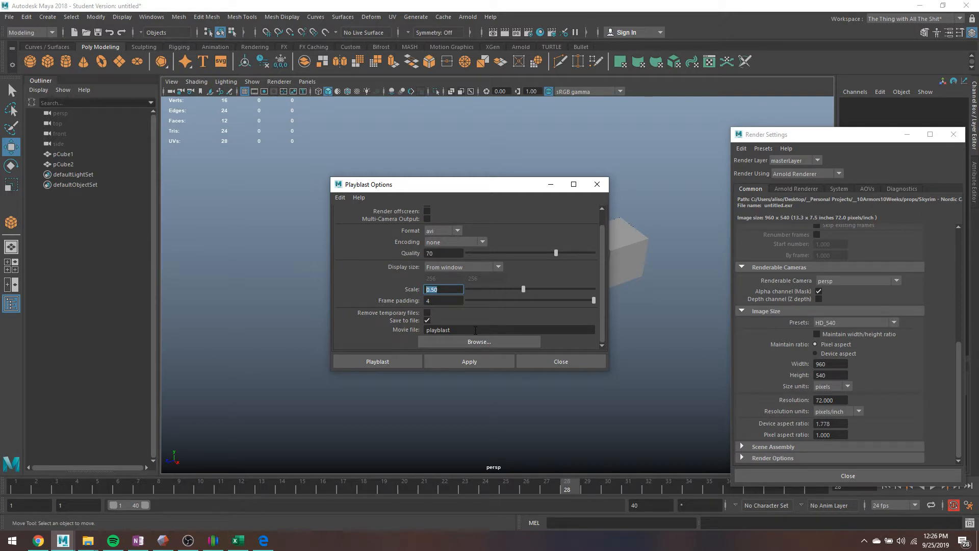
left_click(381, 362)
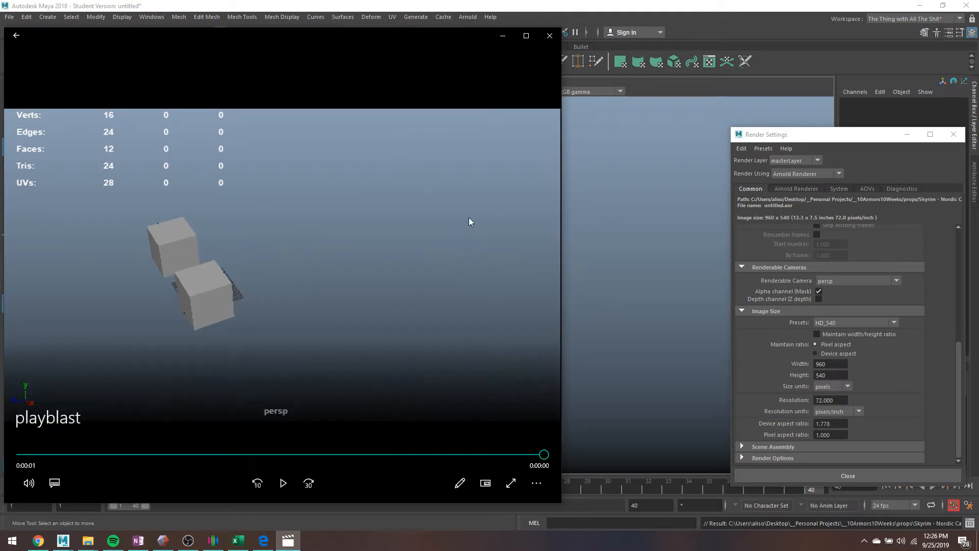
Play the finished playblast movie in the media player to review the cube animation and close the player.
left_click(283, 483)
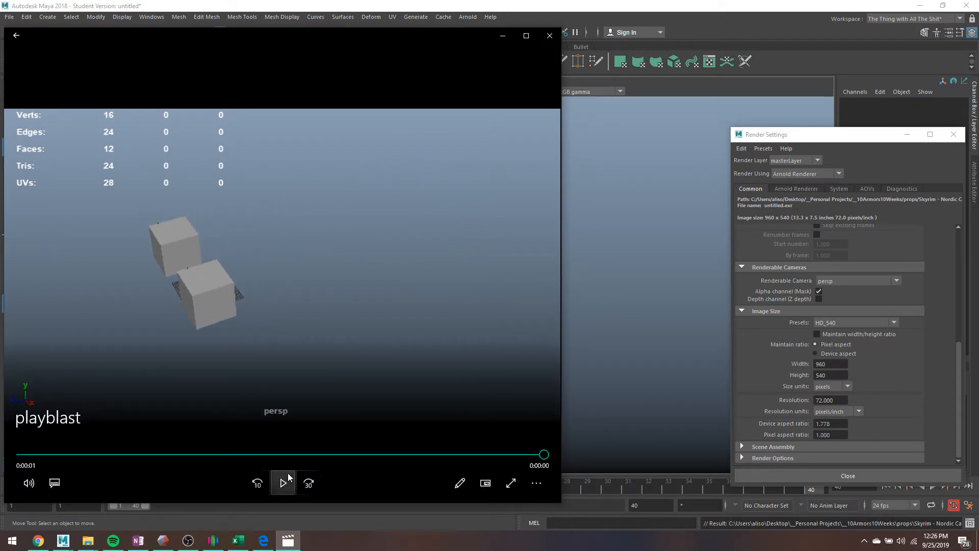
left_click(289, 481)
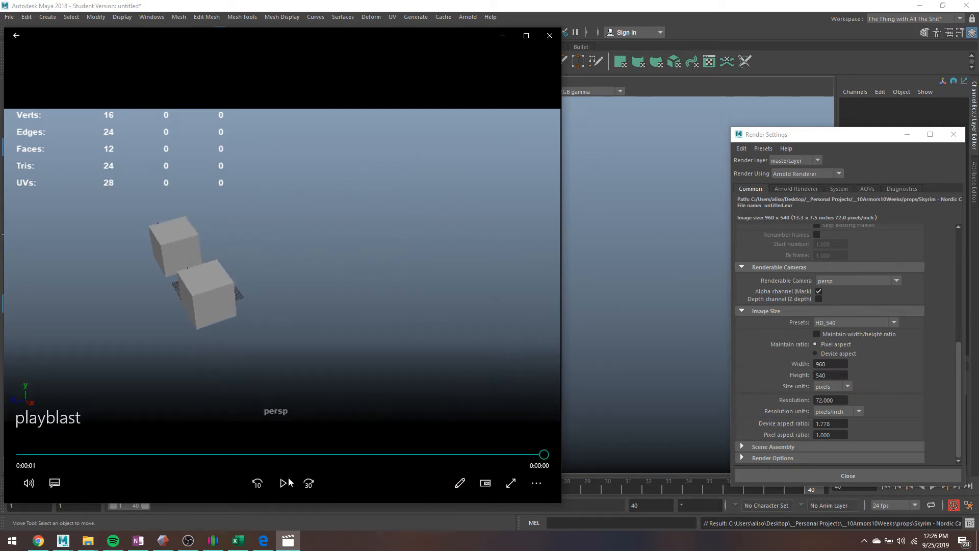
left_click(287, 483)
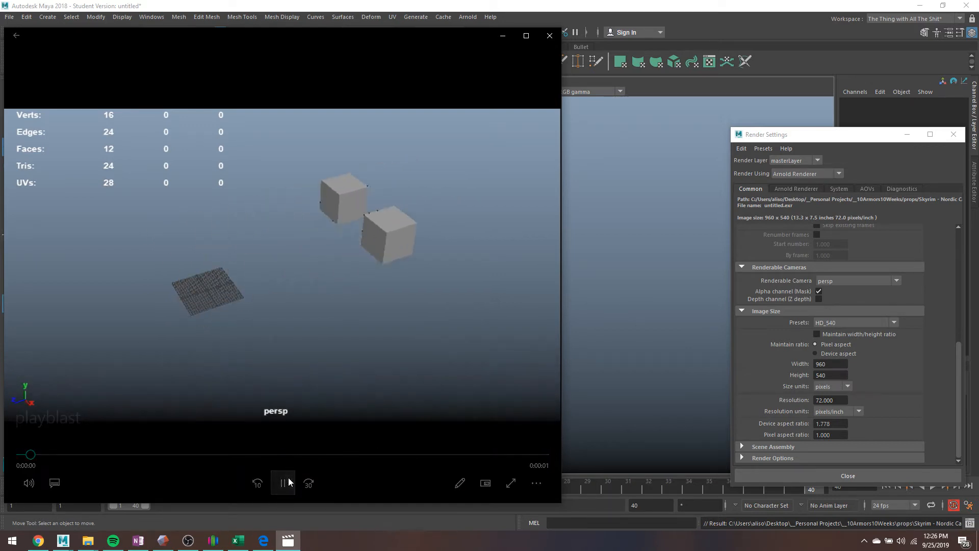
left_click(549, 35)
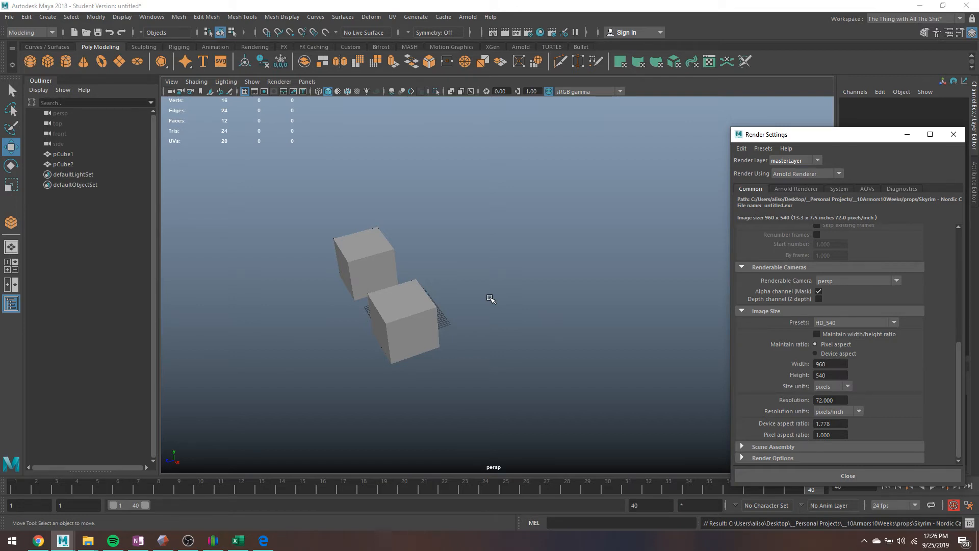
Review the project's folder locations in the Project Window, cancel it without changes and close the Render Settings.
left_click(8, 17)
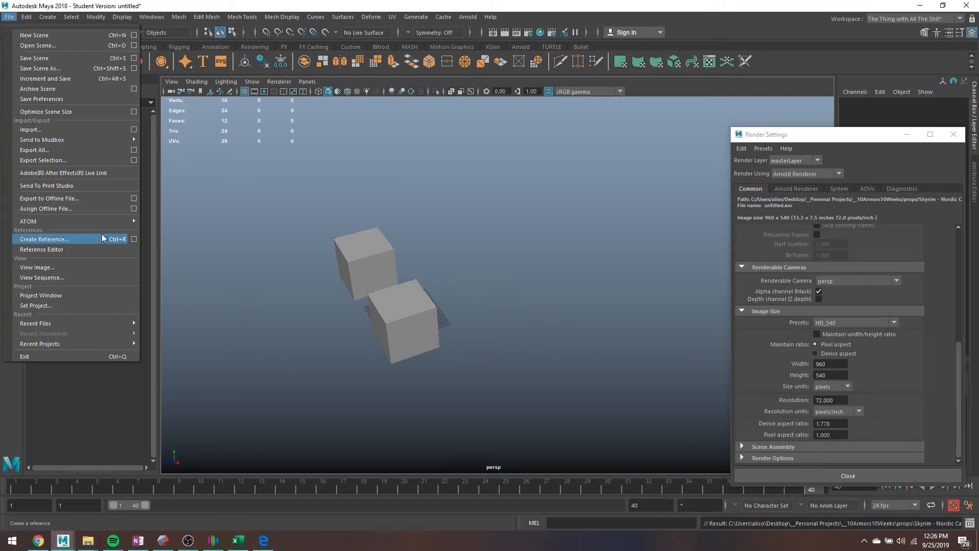
left_click(84, 296)
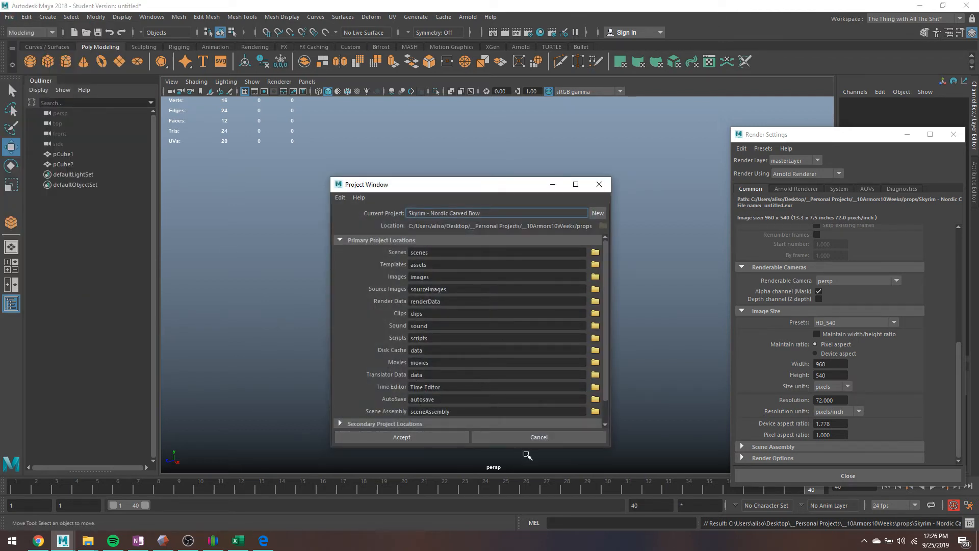
left_click(526, 437)
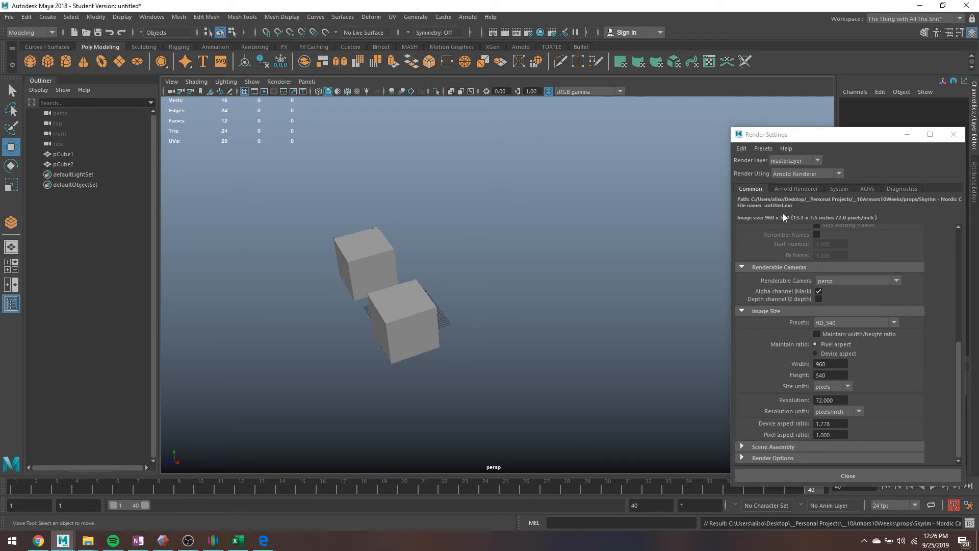
left_click(957, 137)
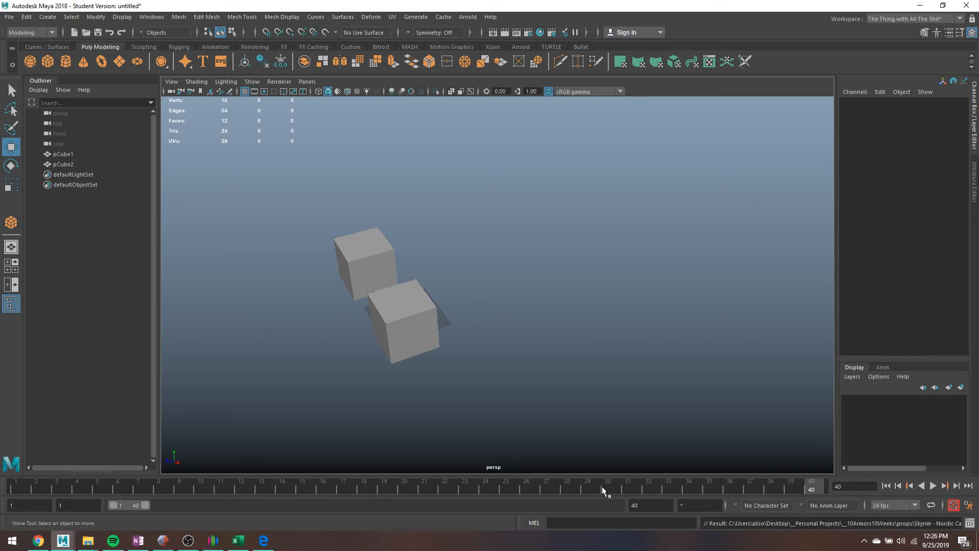
Play the cube animation in the perspective view to check its motion and stop it at frame 9.
key("alt+v")
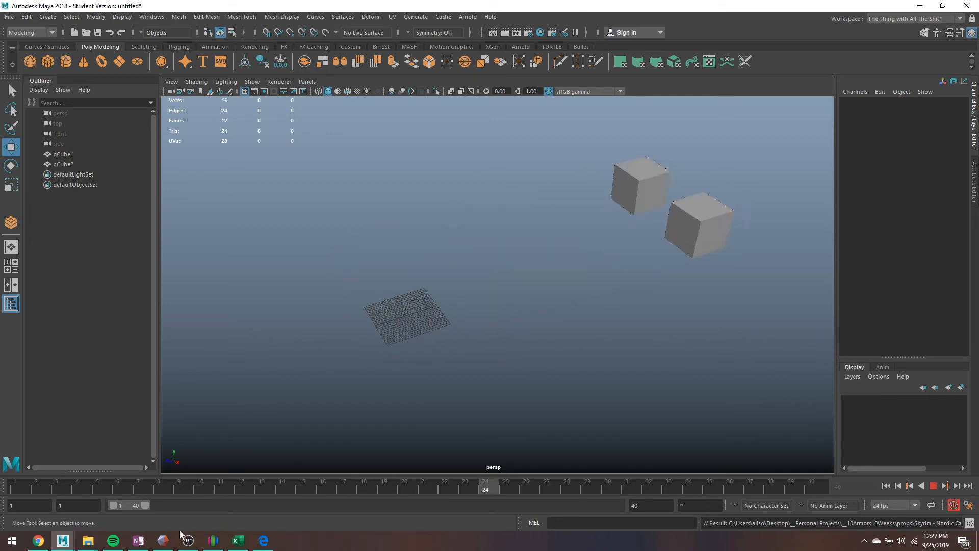
left_click(933, 485)
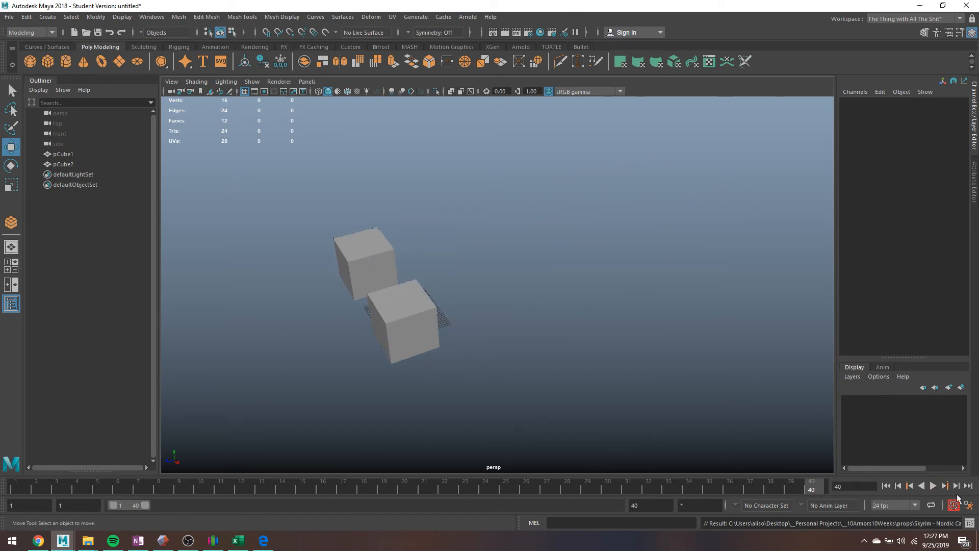
left_click(933, 486)
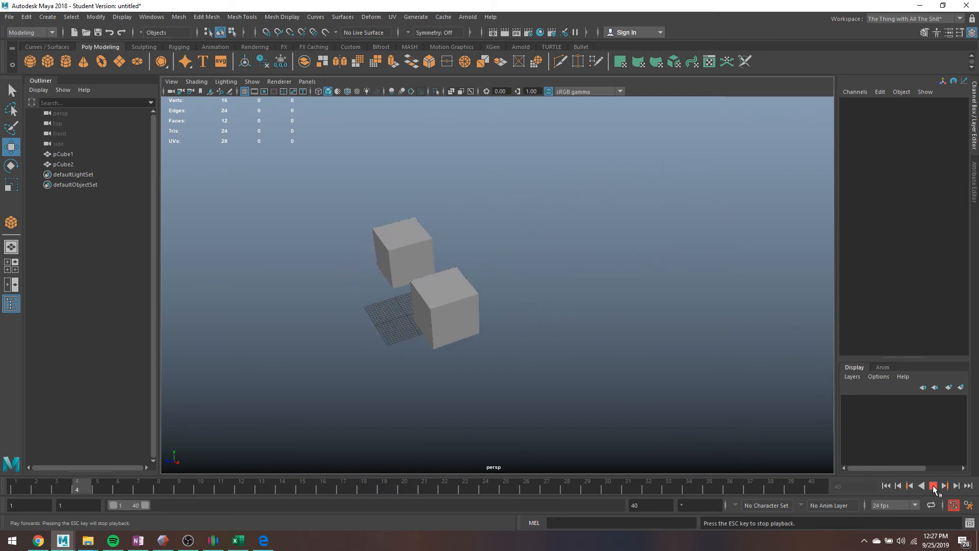
left_click(933, 485)
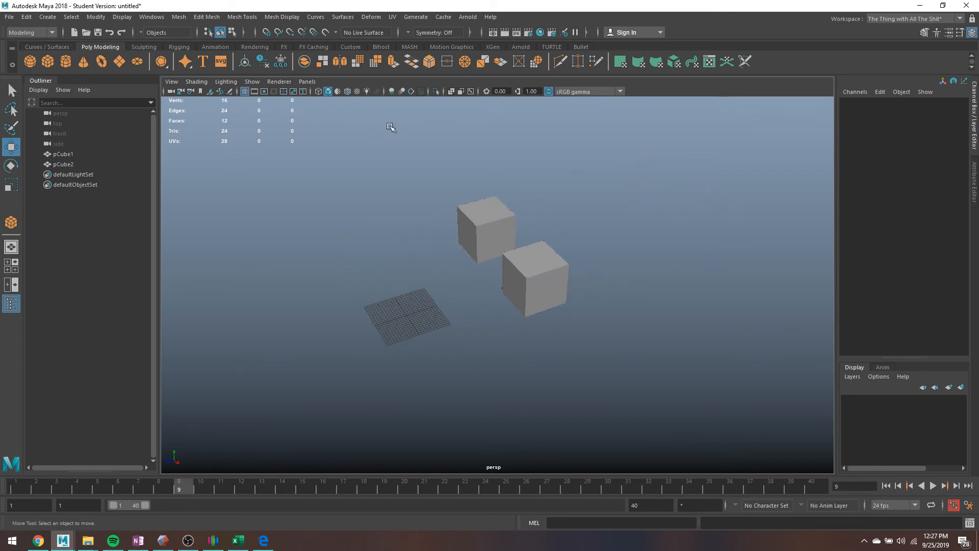
Turn on multisample anti-aliasing in the perspective view.
left_click(411, 92)
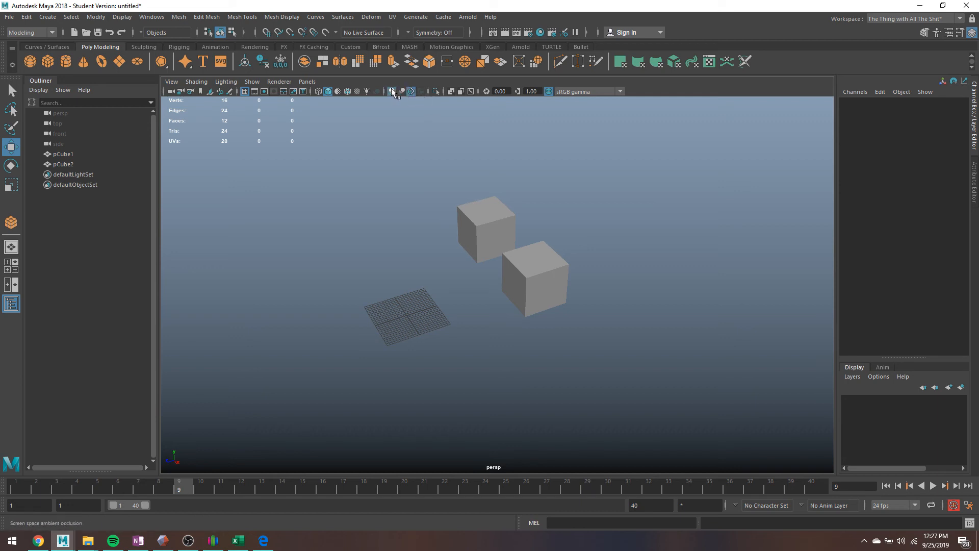